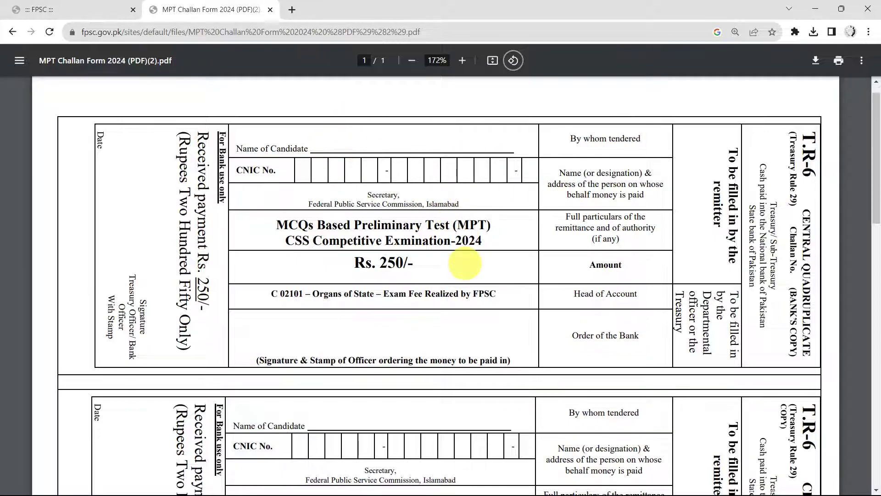
- Review the copies of the MPT Challan Form 2024, examining the candidate, CNIC, amount and head of account fields
{"action": "scroll", "coordinate": [465, 263], "scroll_direction": "down", "scroll_amount": 5}
{"action": "scroll", "coordinate": [465, 263], "scroll_direction": "up", "scroll_amount": 20}
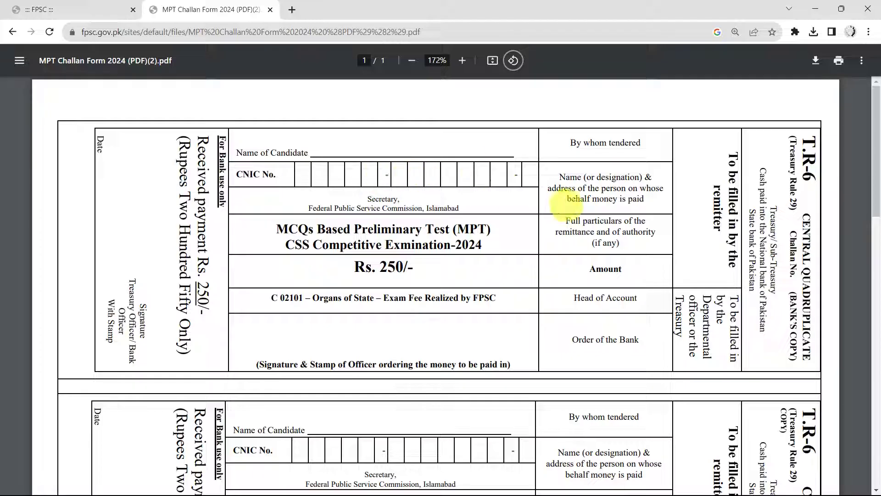
{"action": "scroll", "coordinate": [390, 265], "scroll_direction": "down", "scroll_amount": 1}
{"action": "scroll", "coordinate": [389, 265], "scroll_direction": "down", "scroll_amount": 1}
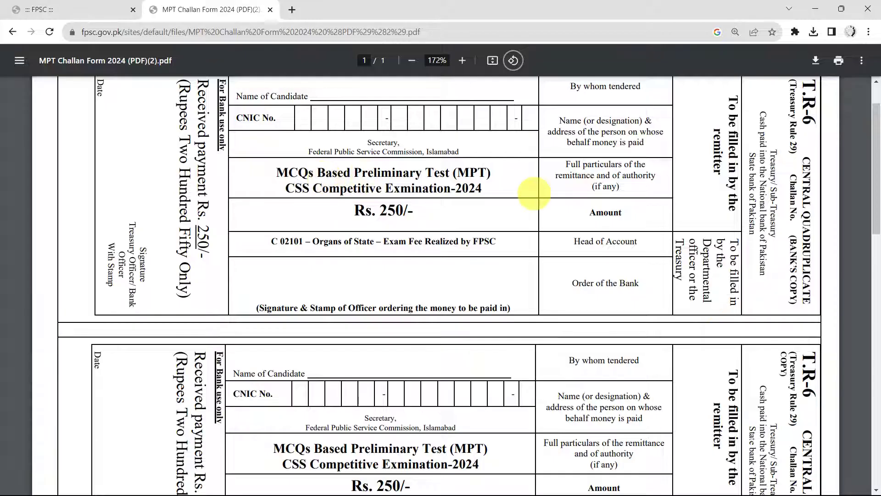
{"action": "scroll", "coordinate": [477, 197], "scroll_direction": "up", "scroll_amount": 1}
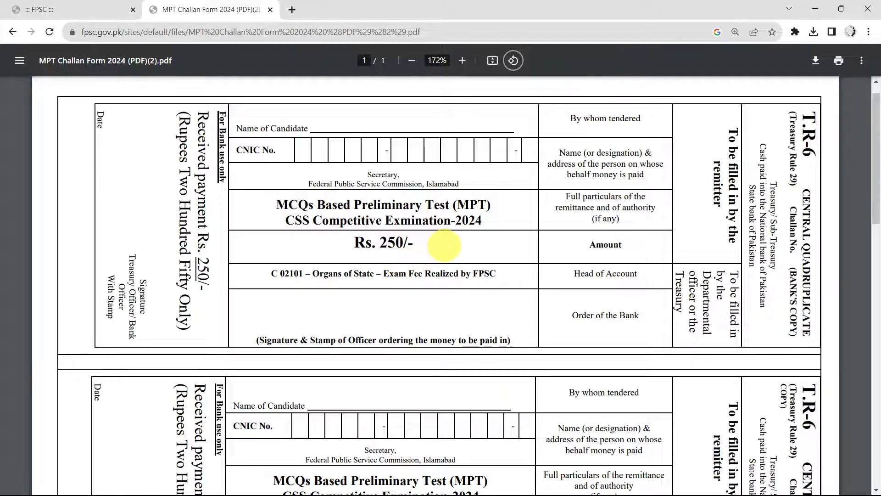
{"action": "scroll", "coordinate": [440, 243], "scroll_direction": "down", "scroll_amount": 2}
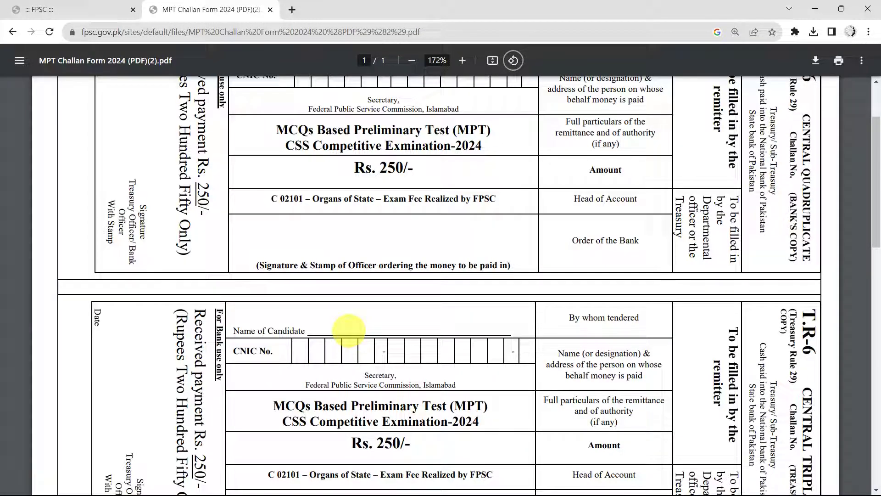
{"action": "scroll", "coordinate": [349, 329], "scroll_direction": "down", "scroll_amount": 10}
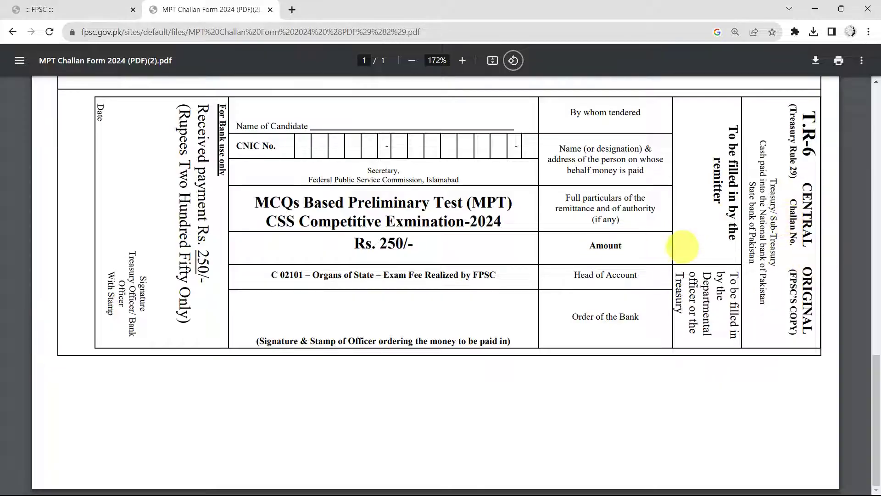
{"action": "scroll", "coordinate": [682, 247], "scroll_direction": "up", "scroll_amount": 15}
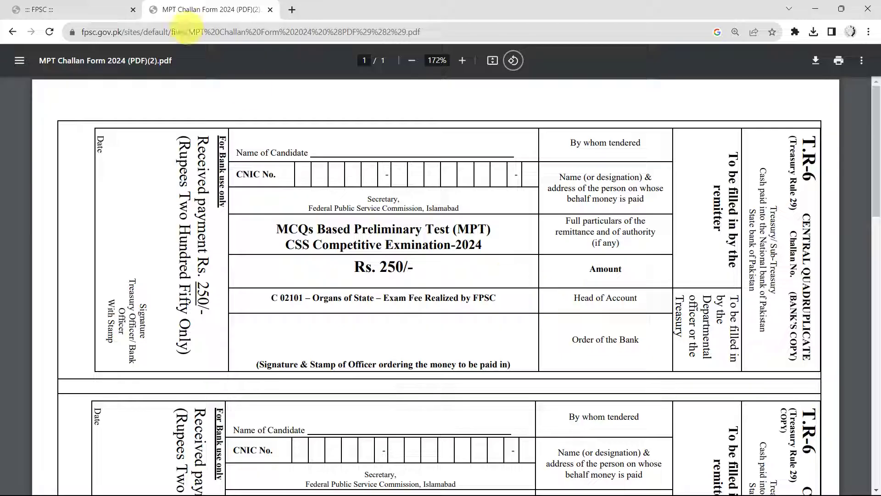
- Compare the payment fields of the Apply For CSS form with the FPSC's copy in the challan PDF
{"action": "left_click", "coordinate": [61, 8]}
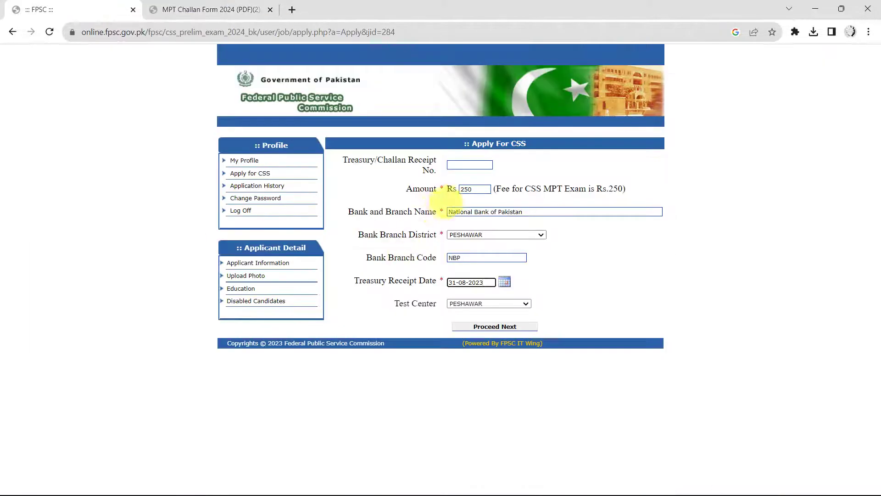
{"action": "left_click", "coordinate": [394, 173]}
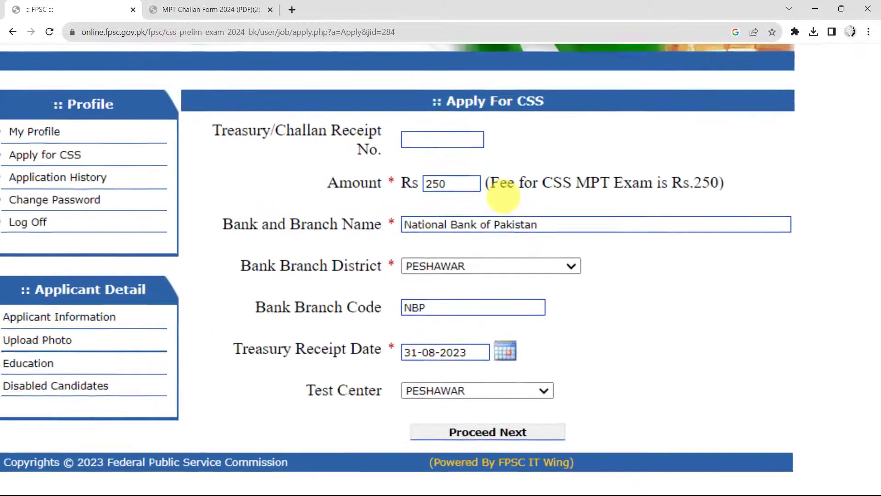
{"action": "scroll", "coordinate": [396, 174], "scroll_direction": "up", "scroll_amount": 2}
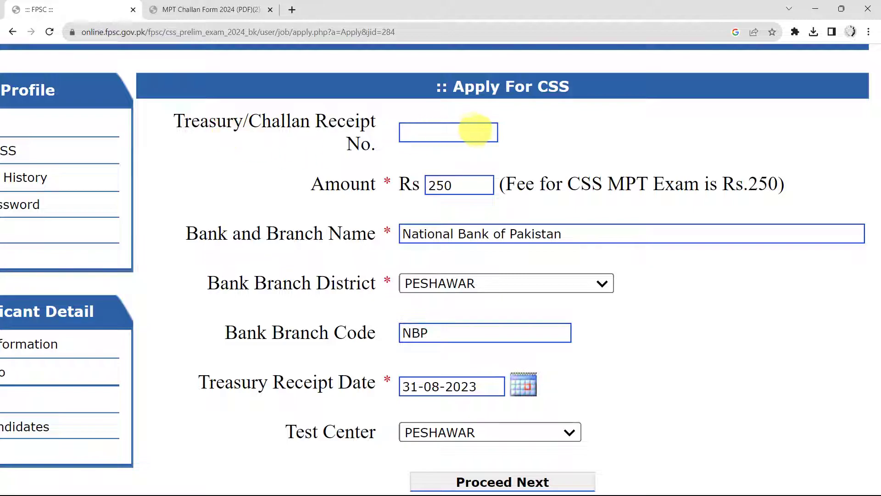
{"action": "left_click", "coordinate": [237, 9]}
{"action": "scroll", "coordinate": [448, 291], "scroll_direction": "down", "scroll_amount": 10}
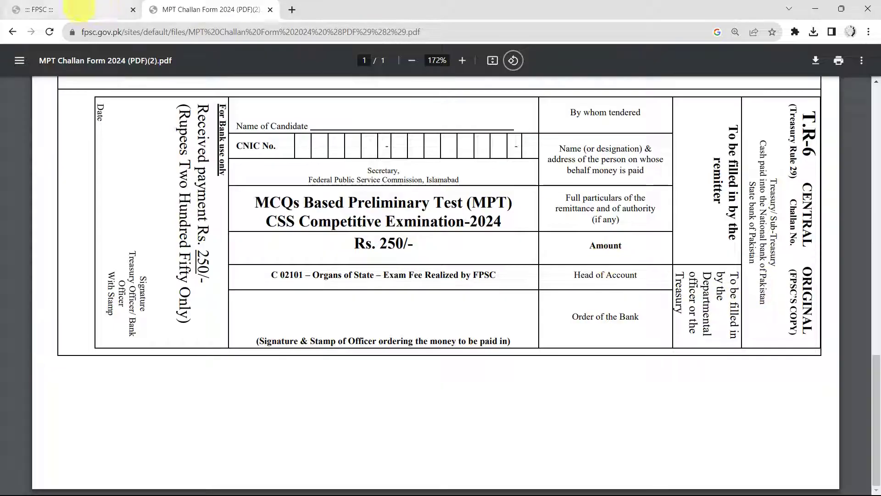
- Enter 00 as the Treasury/Challan Receipt No. in the Apply For CSS form
{"action": "left_click", "coordinate": [79, 10]}
{"action": "left_click", "coordinate": [417, 131]}
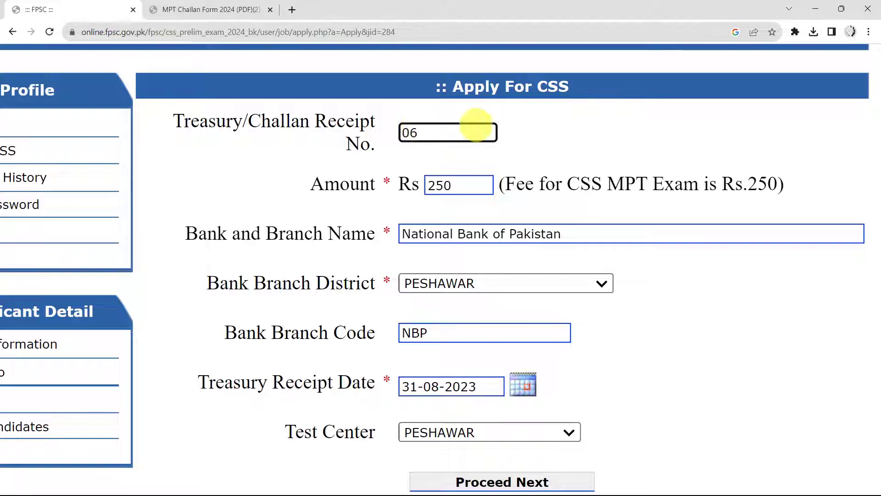
{"action": "left_click", "coordinate": [549, 141]}
{"action": "double_click", "coordinate": [419, 131]}
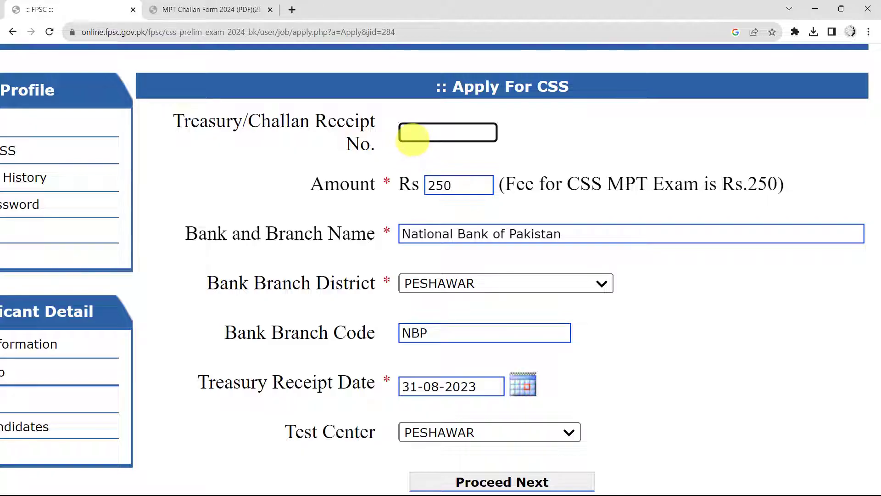
{"action": "left_click", "coordinate": [242, 154]}
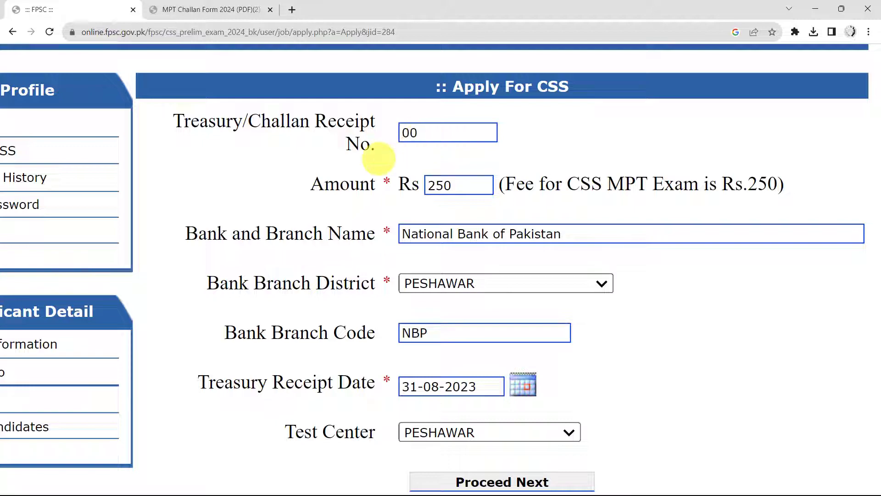
- Set the Bank Branch District to LAHORE in the application form
{"action": "scroll", "coordinate": [378, 158], "scroll_direction": "right", "scroll_amount": 1}
{"action": "scroll", "coordinate": [379, 158], "scroll_direction": "down", "scroll_amount": 1}
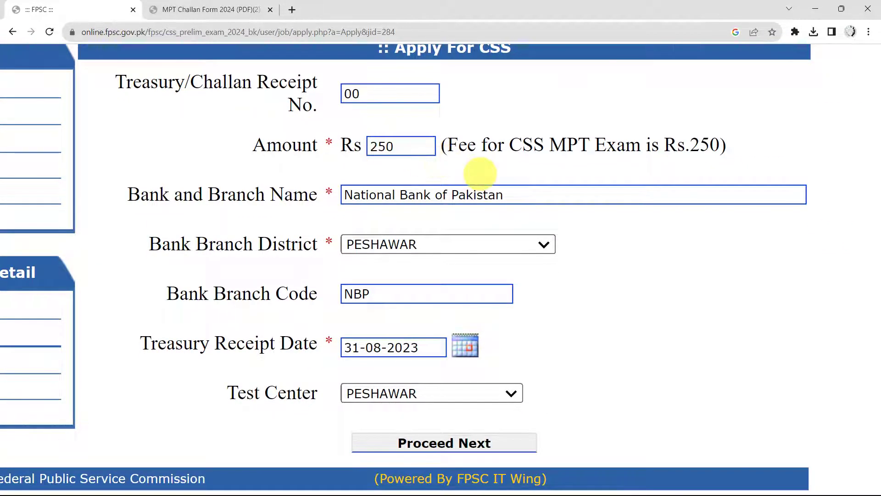
{"action": "scroll", "coordinate": [531, 171], "scroll_direction": "down", "scroll_amount": 1}
{"action": "scroll", "coordinate": [531, 171], "scroll_direction": "right", "scroll_amount": 1}
{"action": "scroll", "coordinate": [454, 156], "scroll_direction": "down", "scroll_amount": 2}
{"action": "scroll", "coordinate": [454, 156], "scroll_direction": "right", "scroll_amount": 1}
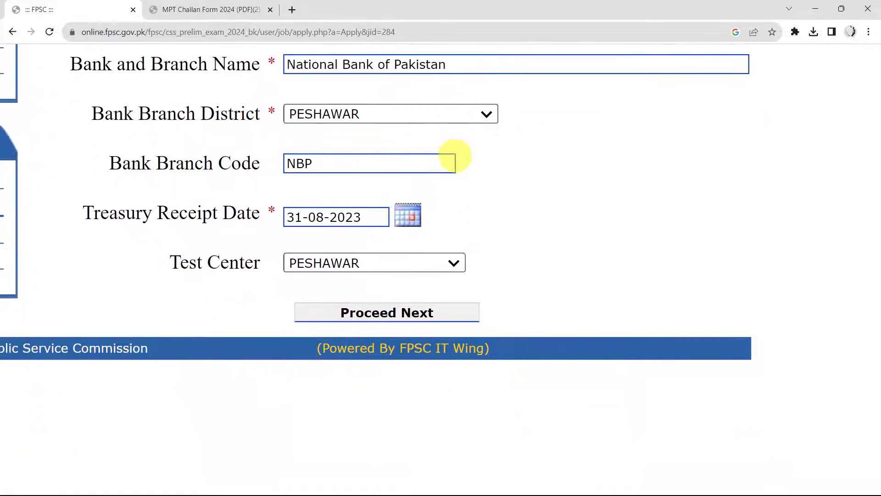
{"action": "left_click", "coordinate": [427, 113]}
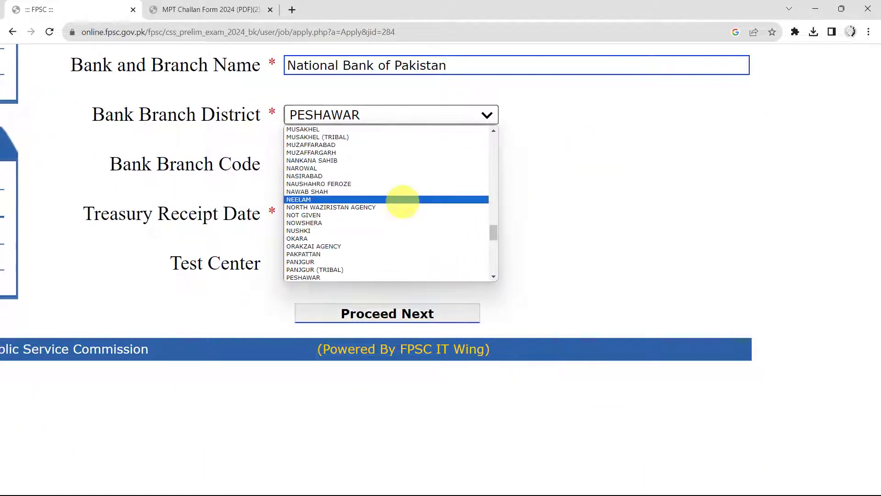
{"action": "scroll", "coordinate": [403, 198], "scroll_direction": "down", "scroll_amount": 5}
{"action": "scroll", "coordinate": [402, 202], "scroll_direction": "up", "scroll_amount": 8}
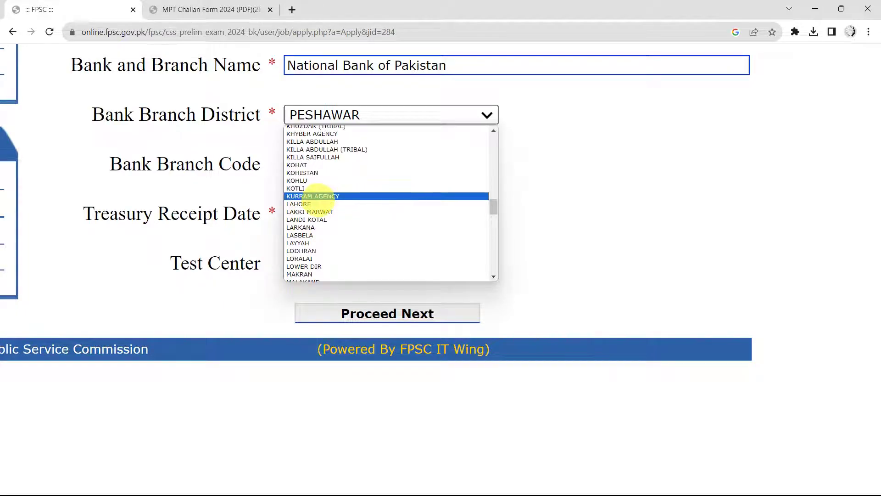
{"action": "left_click", "coordinate": [307, 204]}
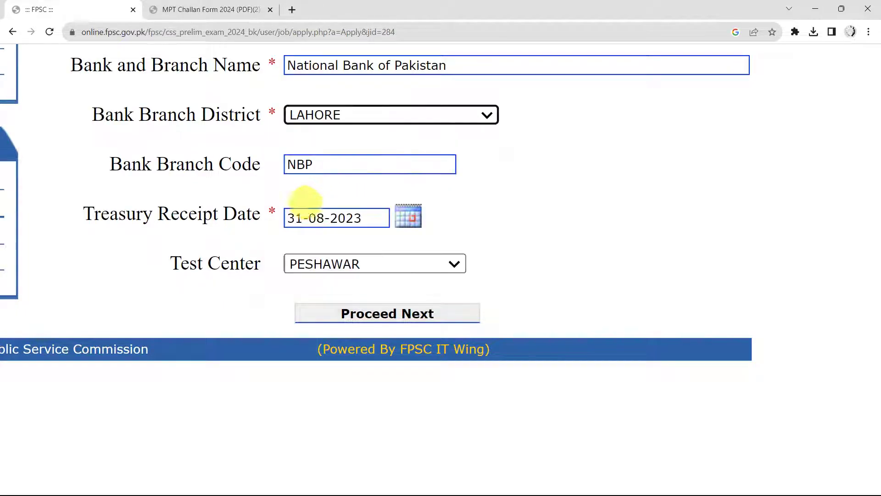
- Browse the other available Bank Branch District options and keep the current selection
{"action": "left_click", "coordinate": [474, 118]}
{"action": "scroll", "coordinate": [375, 223], "scroll_direction": "down", "scroll_amount": 5}
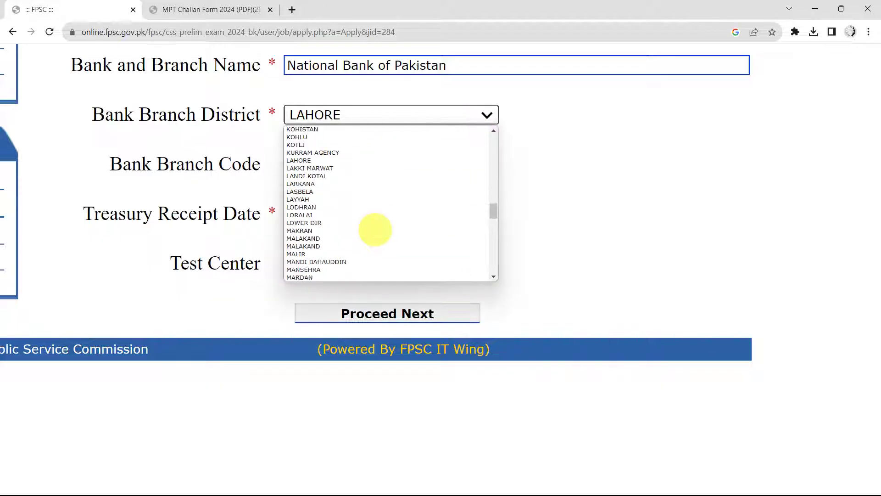
{"action": "scroll", "coordinate": [375, 230], "scroll_direction": "down", "scroll_amount": 8}
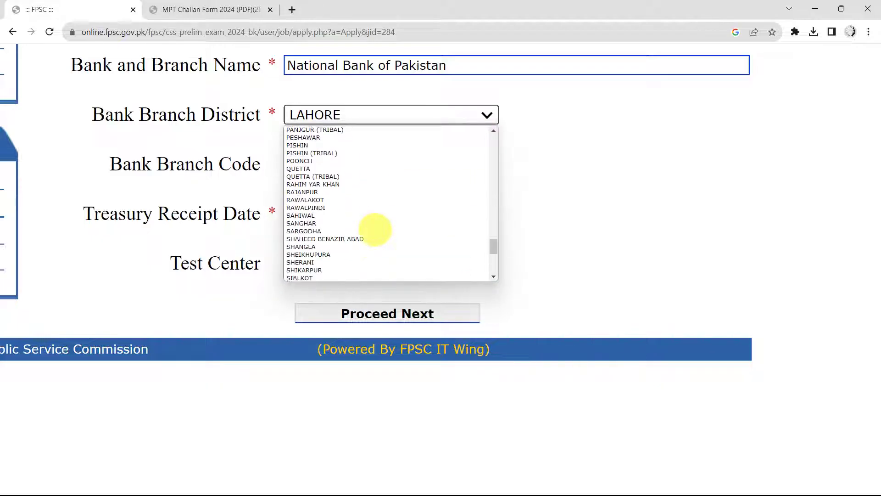
{"action": "scroll", "coordinate": [374, 230], "scroll_direction": "up", "scroll_amount": 5}
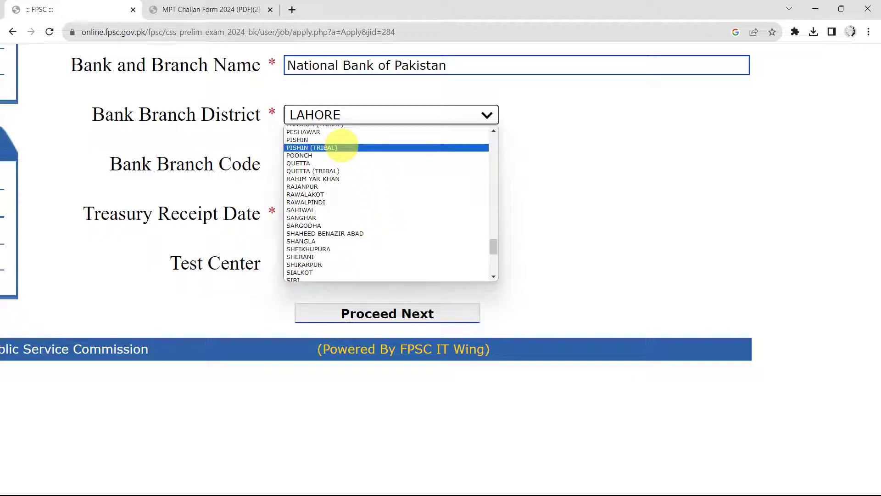
{"action": "scroll", "coordinate": [342, 145], "scroll_direction": "up", "scroll_amount": 3}
{"action": "scroll", "coordinate": [342, 146], "scroll_direction": "down", "scroll_amount": 6}
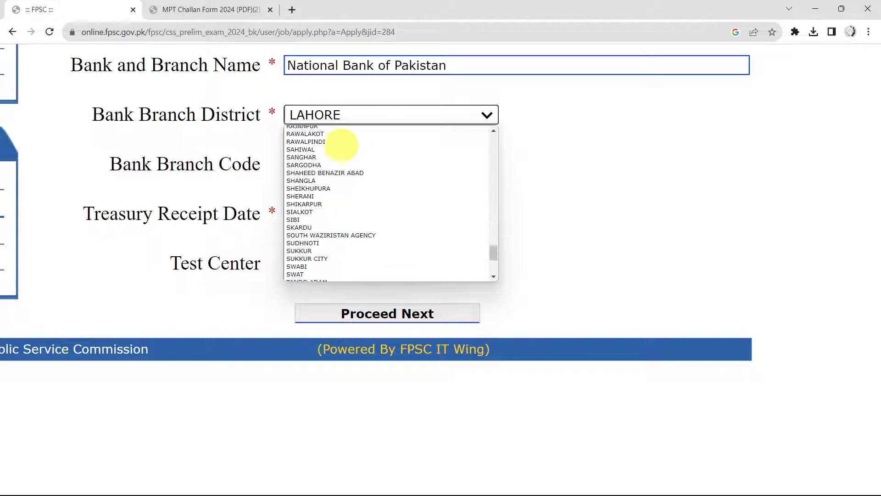
{"action": "left_click", "coordinate": [541, 181]}
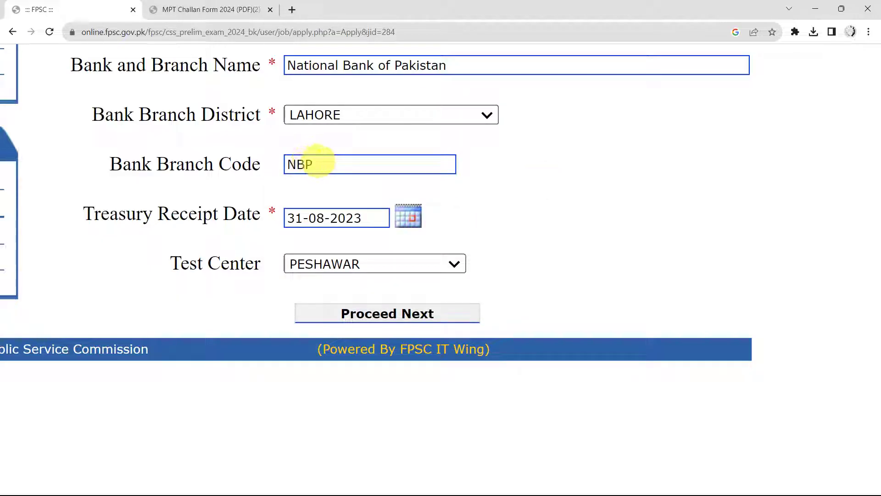
- Check the challan form for reference and replace the Bank Branch Code with 0380
{"action": "left_click", "coordinate": [318, 163]}
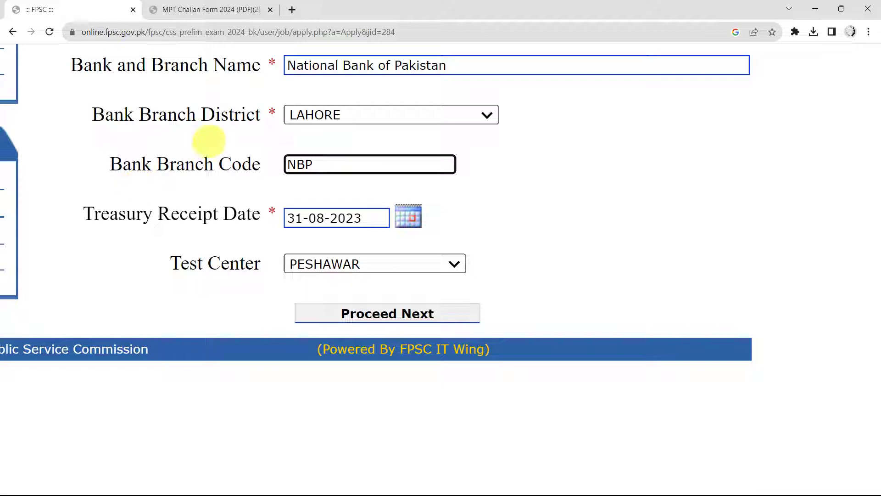
{"action": "left_click", "coordinate": [183, 9]}
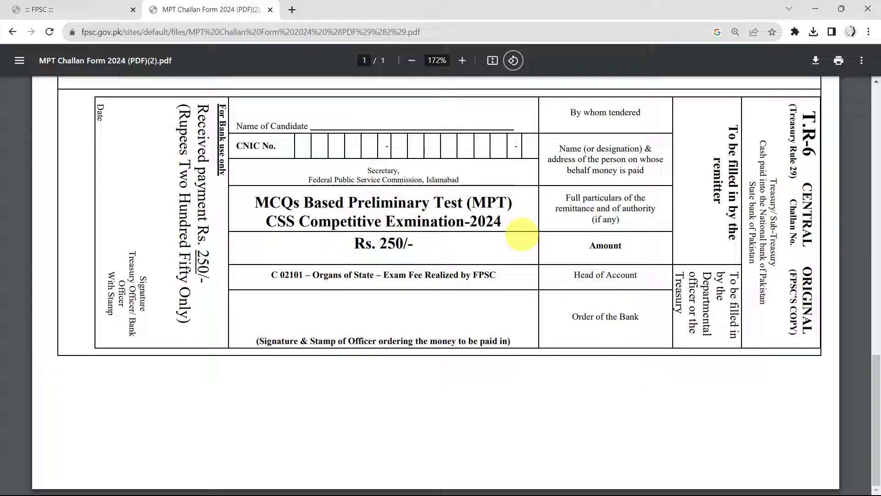
{"action": "left_click", "coordinate": [97, 7]}
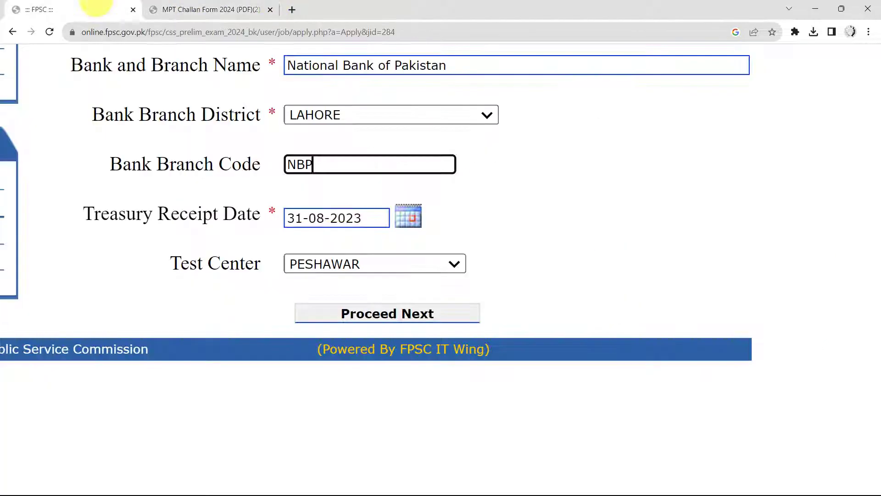
{"action": "double_click", "coordinate": [352, 162]}
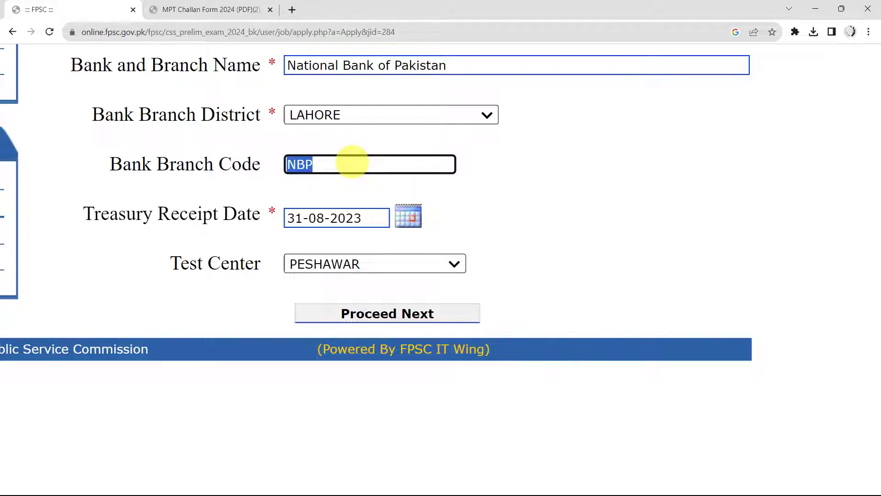
{"action": "left_click", "coordinate": [352, 162]}
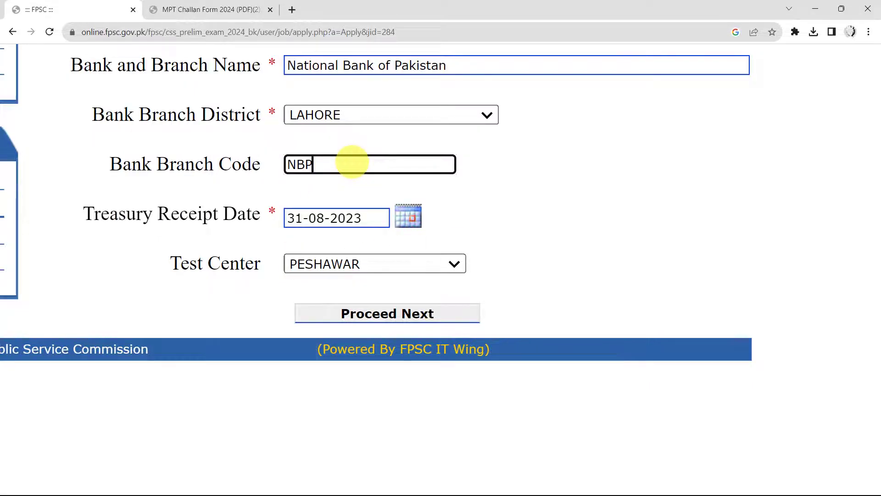
{"action": "type", "text": "0380"}
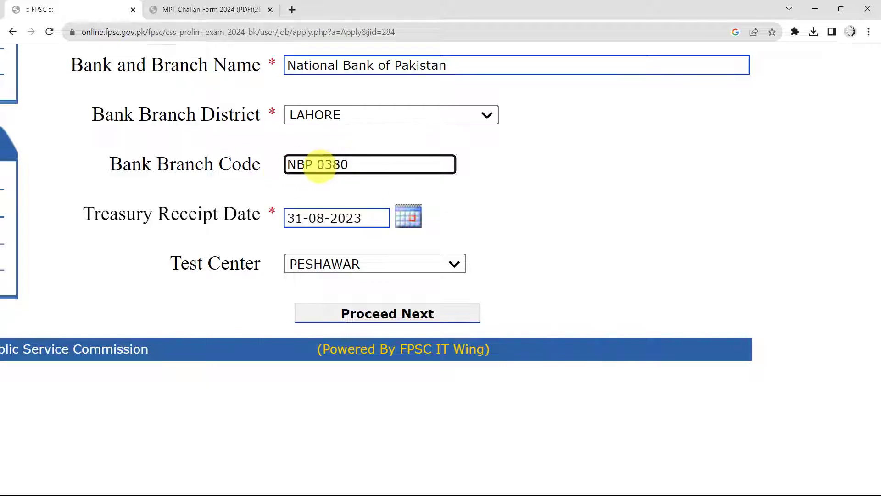
{"action": "key", "text": "BackSpace"}
{"action": "key", "text": "BackSpace"}
{"action": "key", "text": "BackSpace"}
{"action": "key", "text": "BackSpace"}
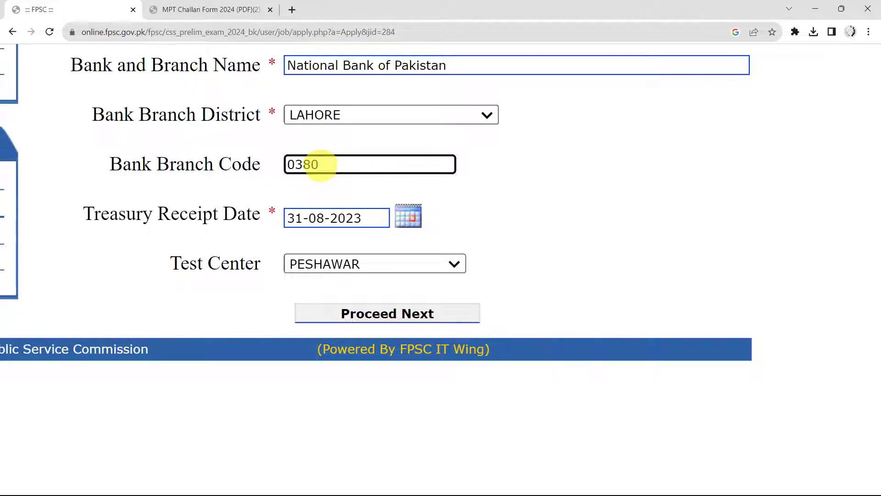
{"action": "left_click", "coordinate": [271, 179]}
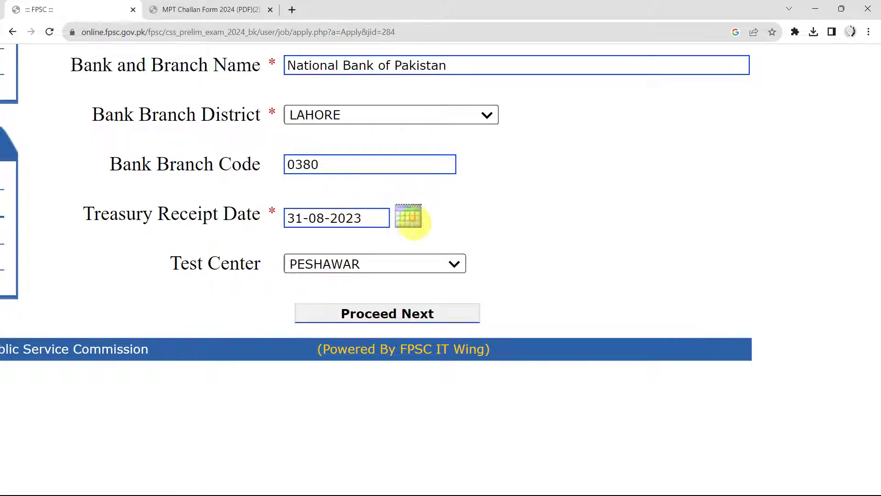
- Set the Treasury Receipt Date to 30-08-2023 and choose KARACHI as the Test Center
{"action": "left_click", "coordinate": [372, 220]}
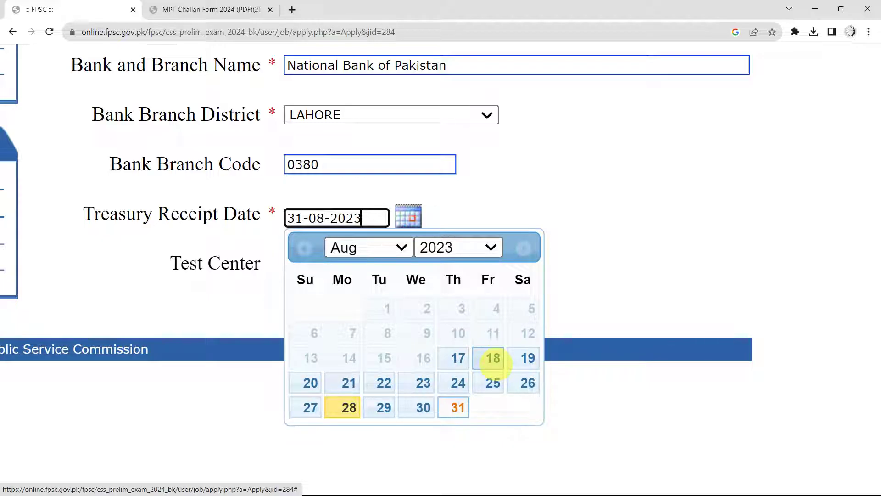
{"action": "left_click", "coordinate": [423, 407]}
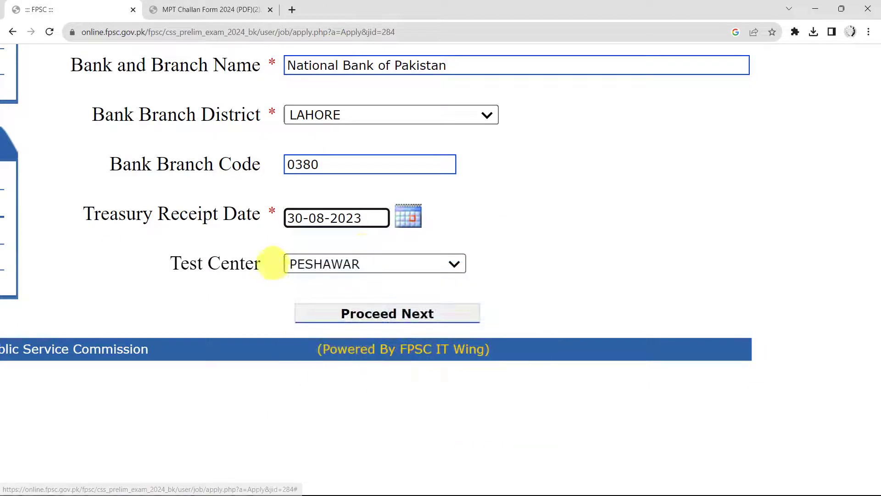
{"action": "left_click", "coordinate": [387, 263]}
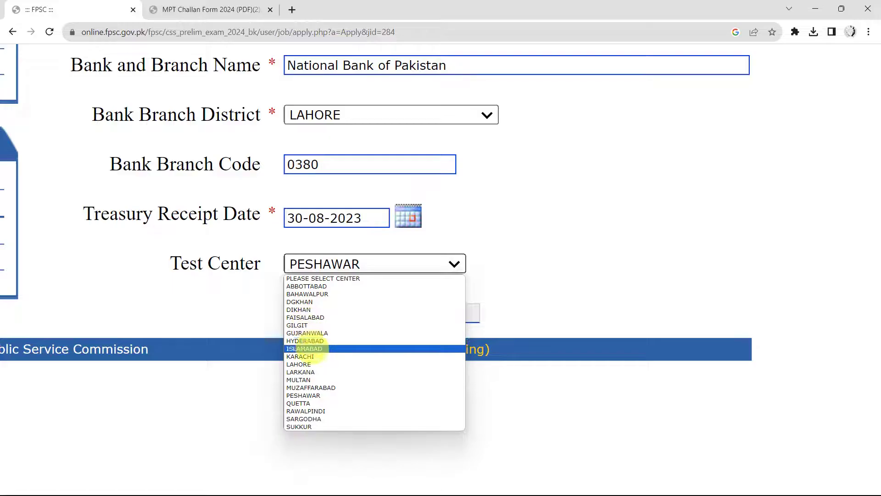
{"action": "left_click", "coordinate": [302, 356]}
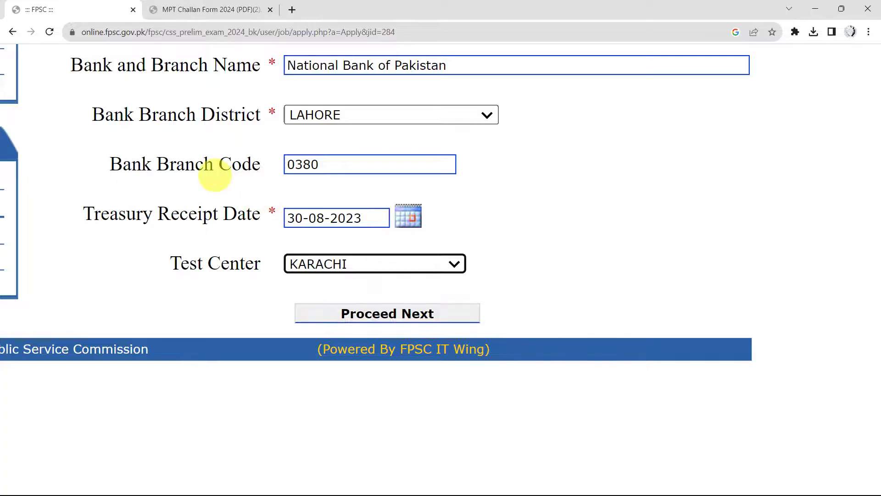
{"action": "left_click", "coordinate": [602, 201]}
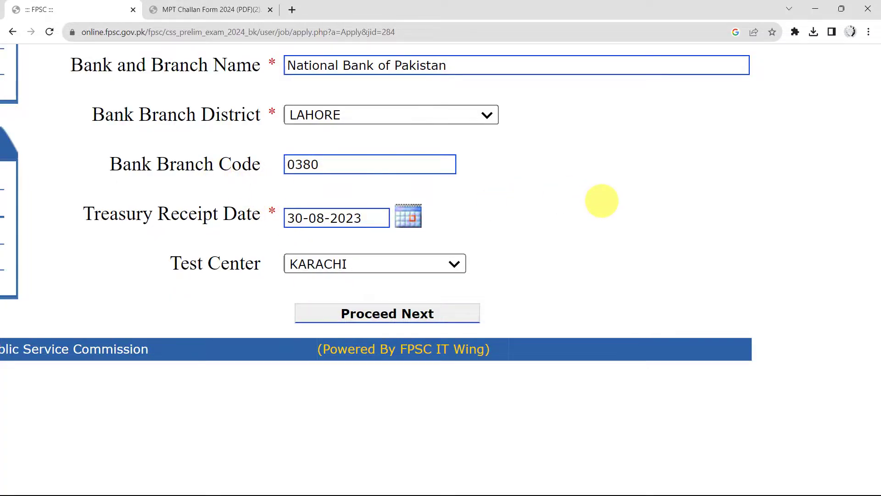
{"action": "scroll", "coordinate": [601, 200], "scroll_direction": "down", "scroll_amount": 5}
{"action": "scroll", "coordinate": [601, 200], "scroll_direction": "up", "scroll_amount": 3}
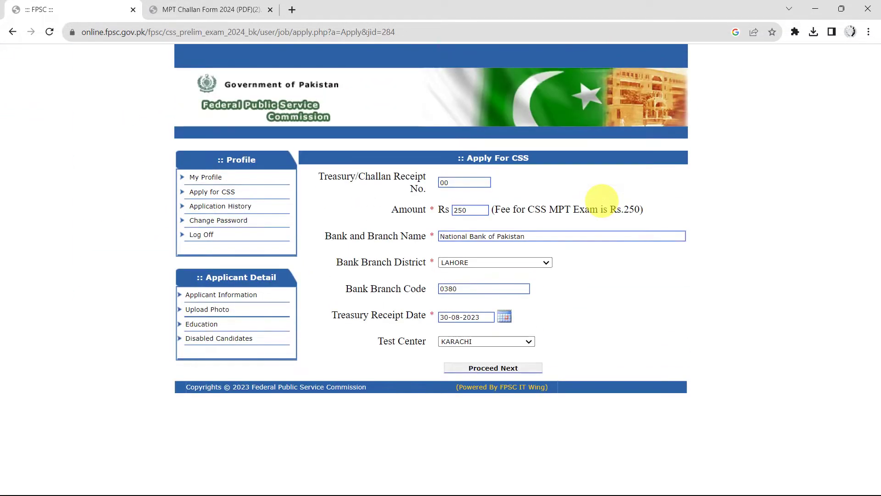